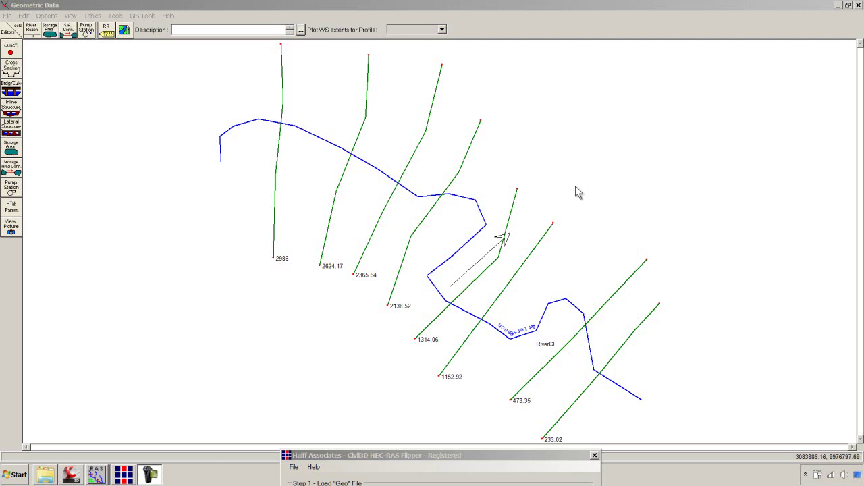
Move the Civil3D HEC-RAS Flipper window up to the middle of the screen.
left_click_drag(434, 456, 430, 173)
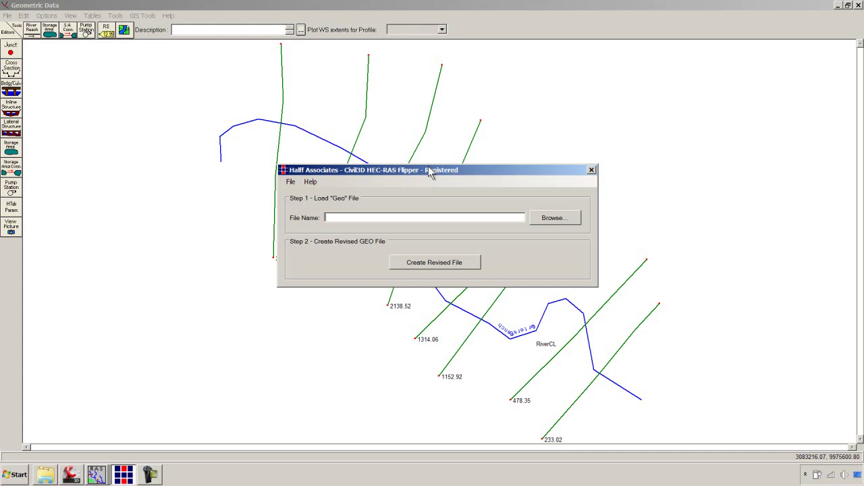
Load CartersBranch.geo into the Flipper and generate the revised CartersBranch_mod.geo file.
left_click(560, 224)
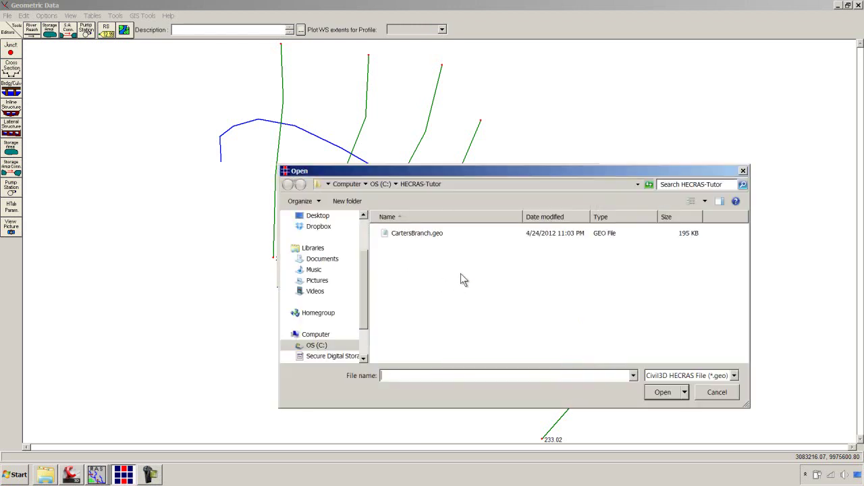
left_click(418, 234)
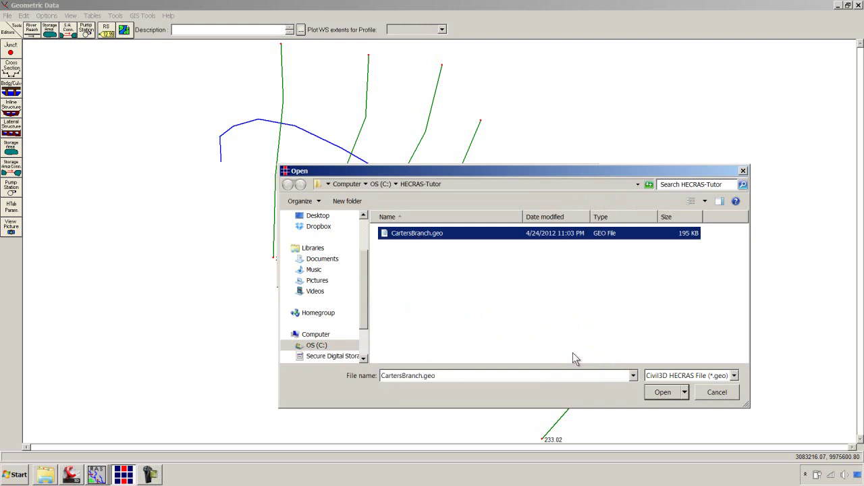
left_click(668, 393)
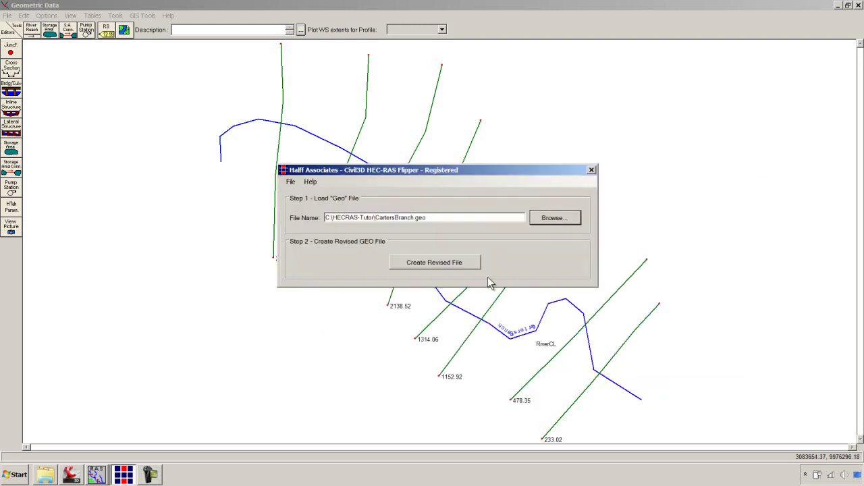
left_click(434, 263)
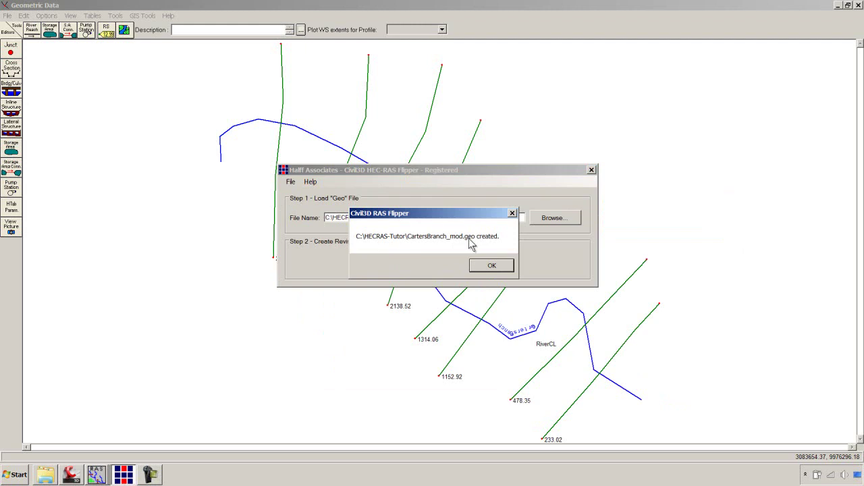
left_click(493, 268)
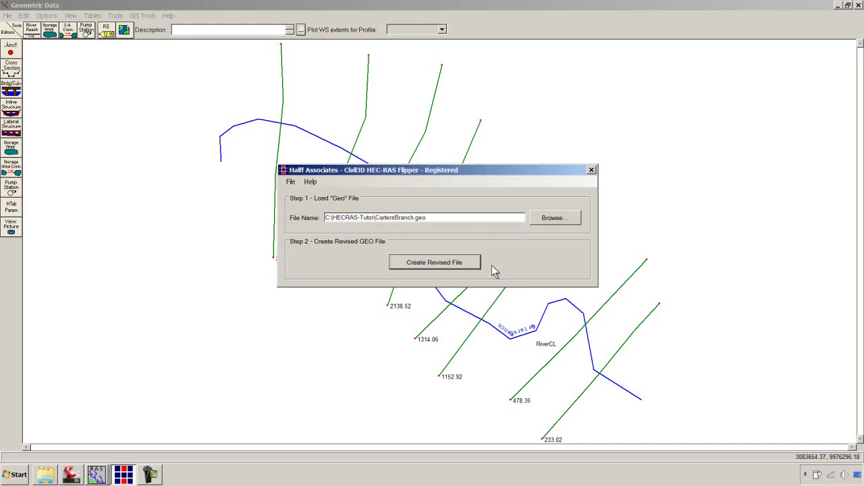
Close the Flipper and start a new geometry without saving the current one.
left_click(591, 170)
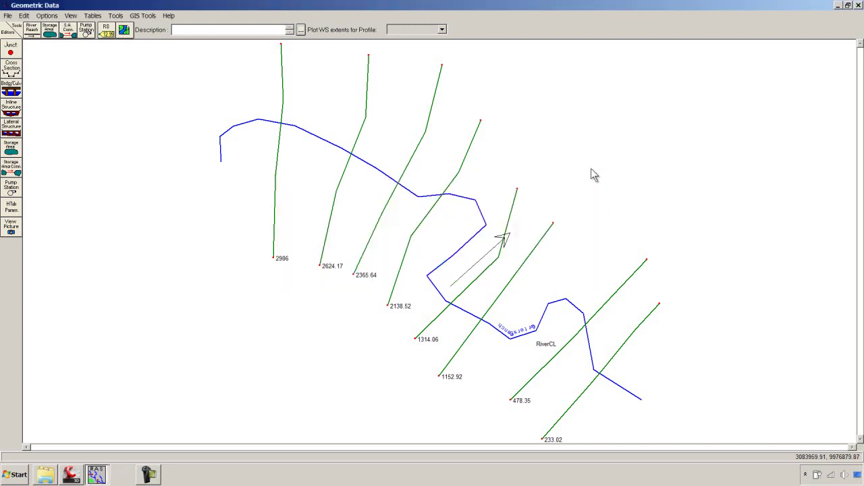
left_click(8, 16)
left_click(55, 25)
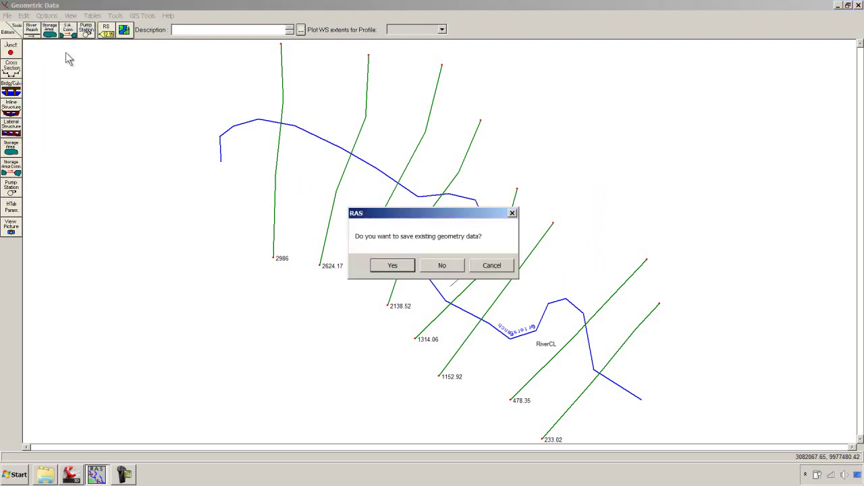
left_click(443, 266)
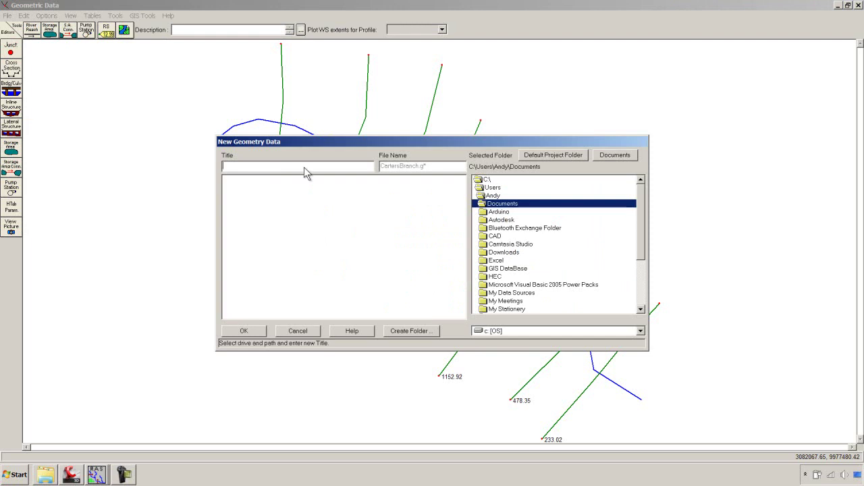
Create the new geometry titled CartersBranch_mod in the C:\HECRAS-Tutor folder.
double_click(486, 179)
left_click(508, 237)
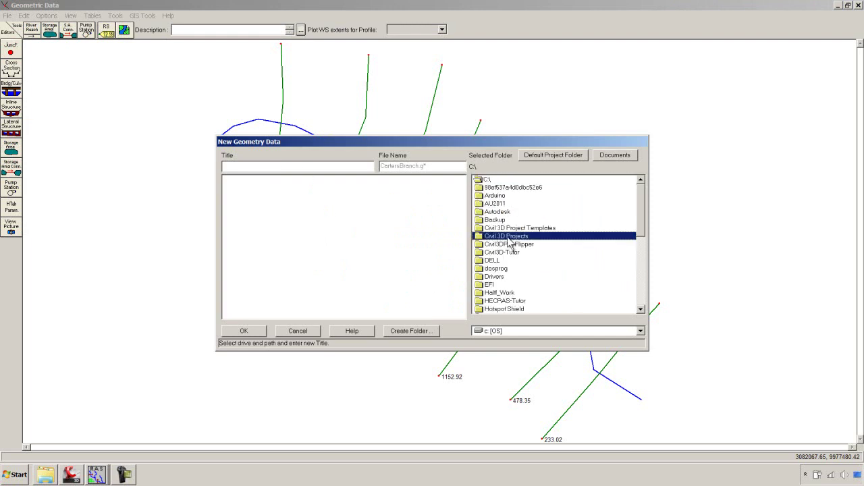
left_click(505, 301)
double_click(505, 302)
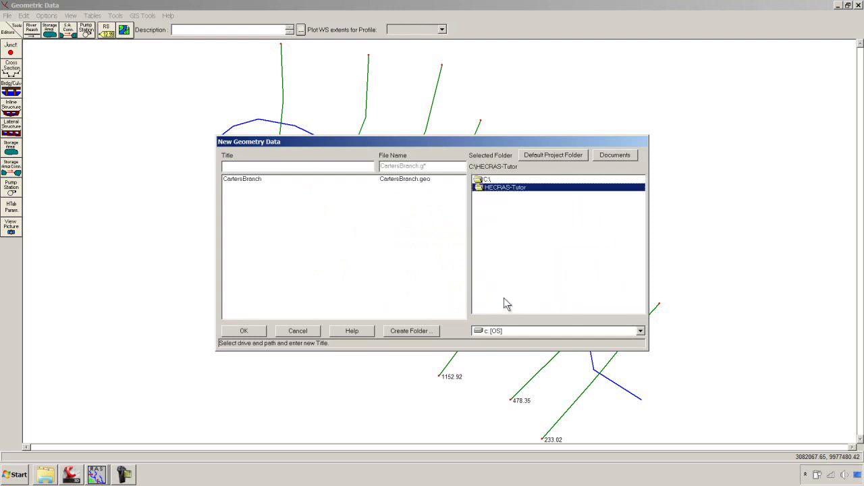
left_click(262, 179)
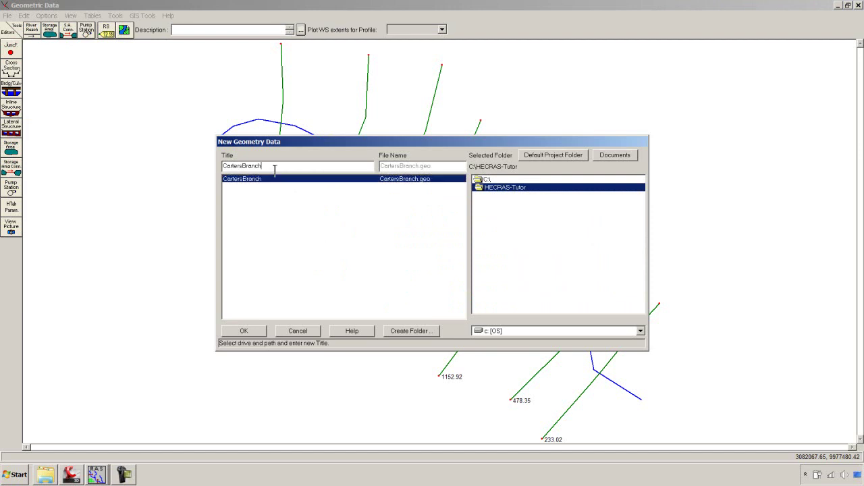
type("_mod")
left_click(244, 330)
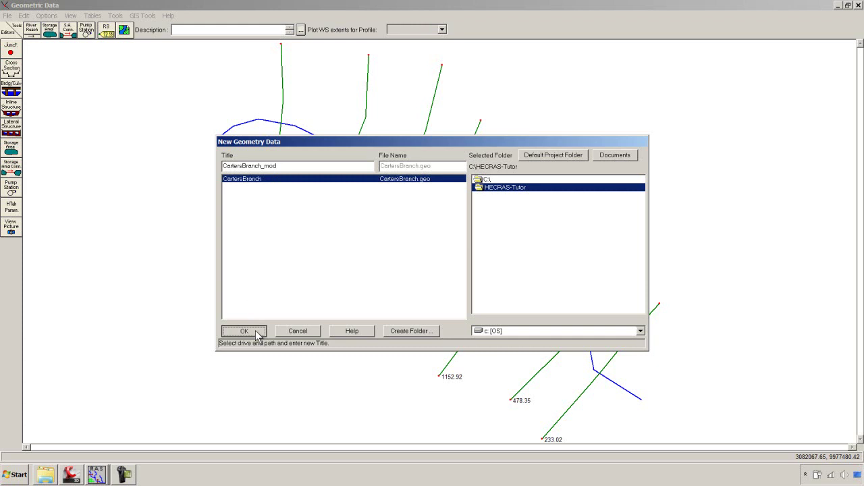
Start a GIS-format geometry import and browse to the C:\HECRAS-Tutor folder.
left_click(7, 16)
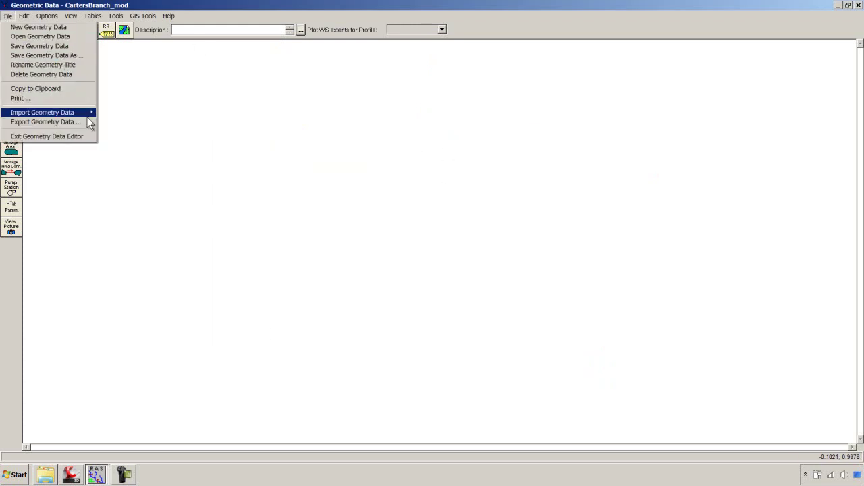
mouse_move(87, 115)
left_click(173, 114)
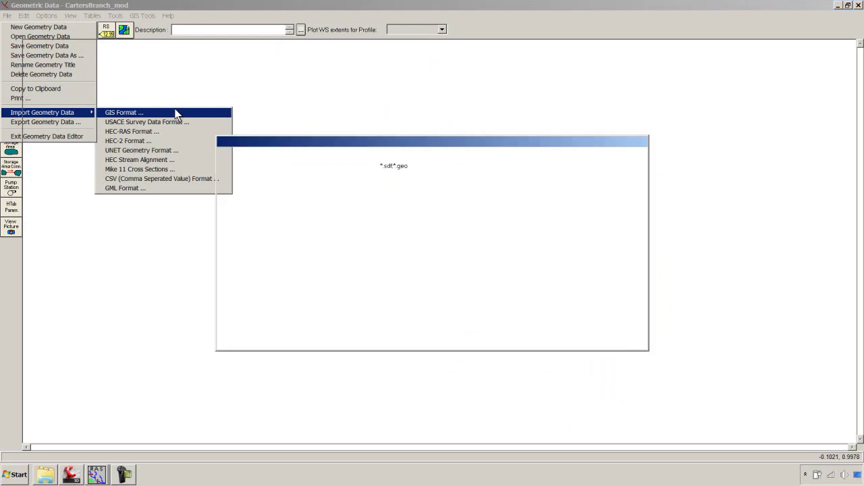
double_click(487, 180)
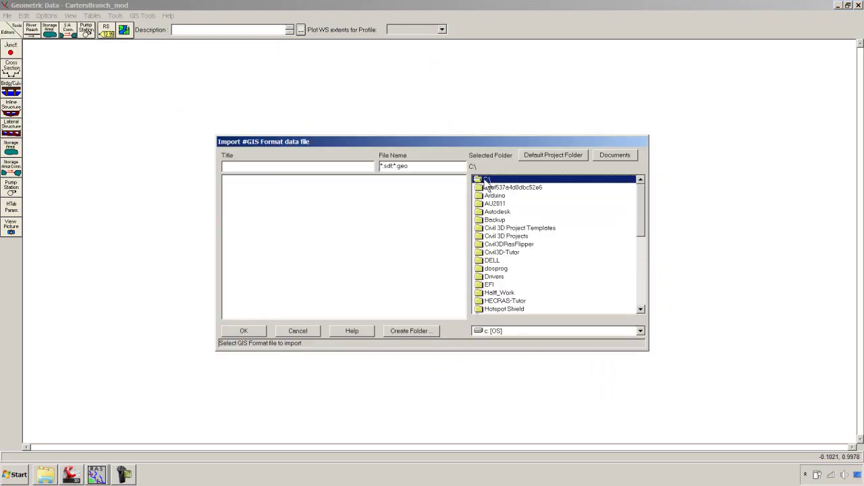
left_click(501, 229)
left_click(502, 300)
double_click(502, 301)
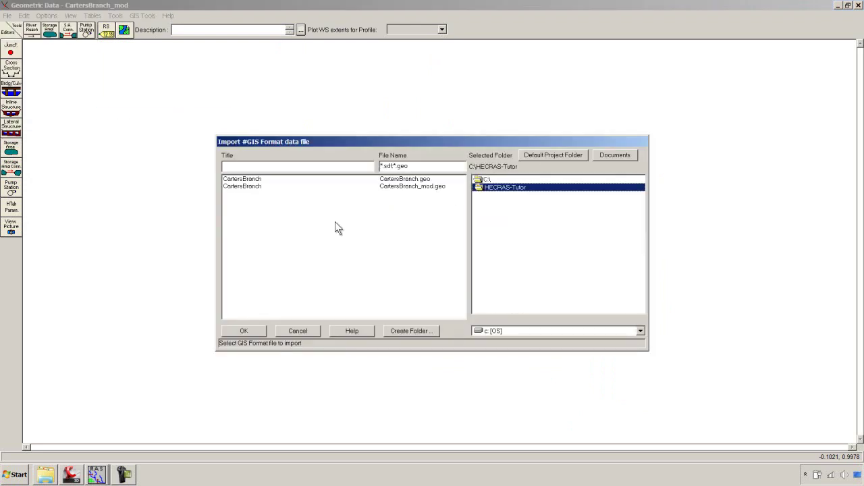
Import CartersBranch_mod.geo and display direction arrows on the cross sections.
left_click(439, 187)
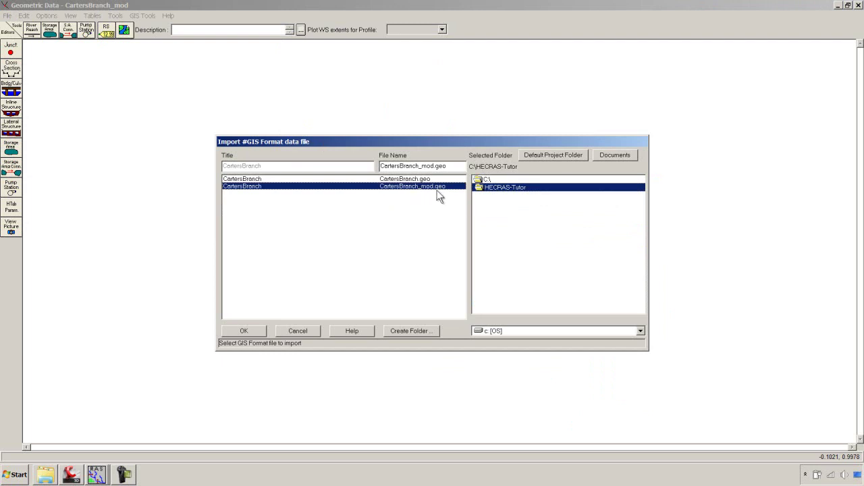
left_click(253, 331)
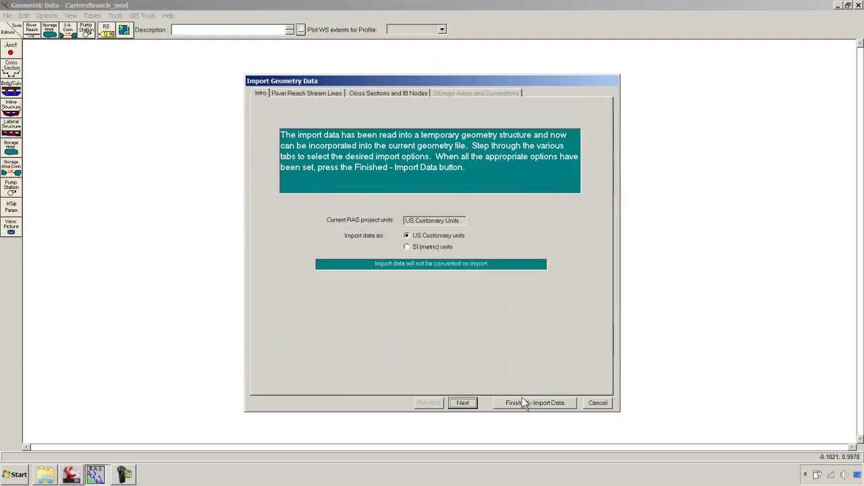
left_click(526, 403)
right_click(616, 124)
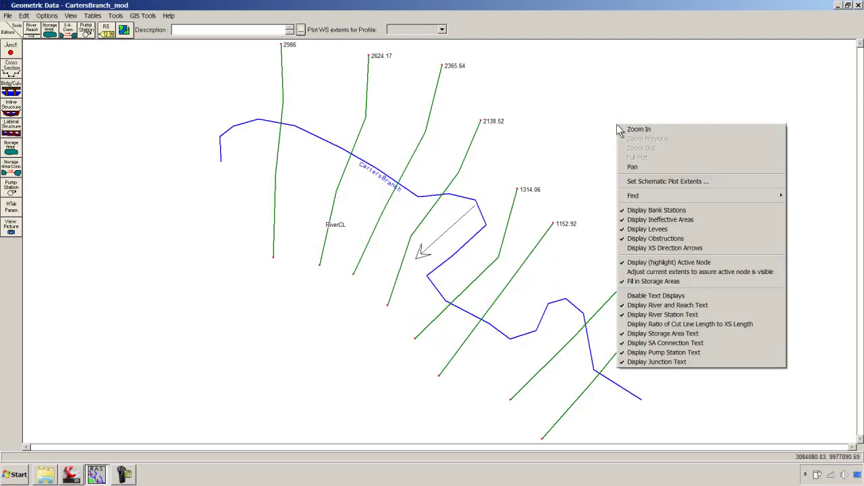
left_click(660, 248)
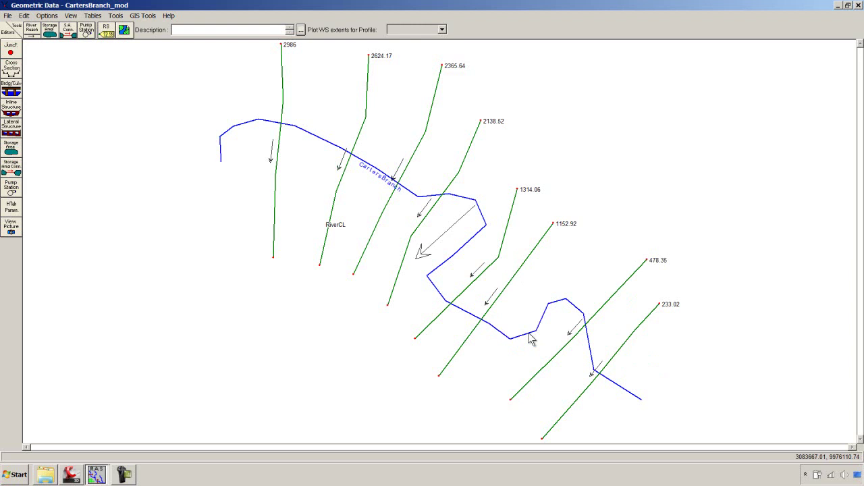
Save the geometry and set Manning's n to 0.040 for n#1–n#3 on all eight cross sections.
left_click(8, 16)
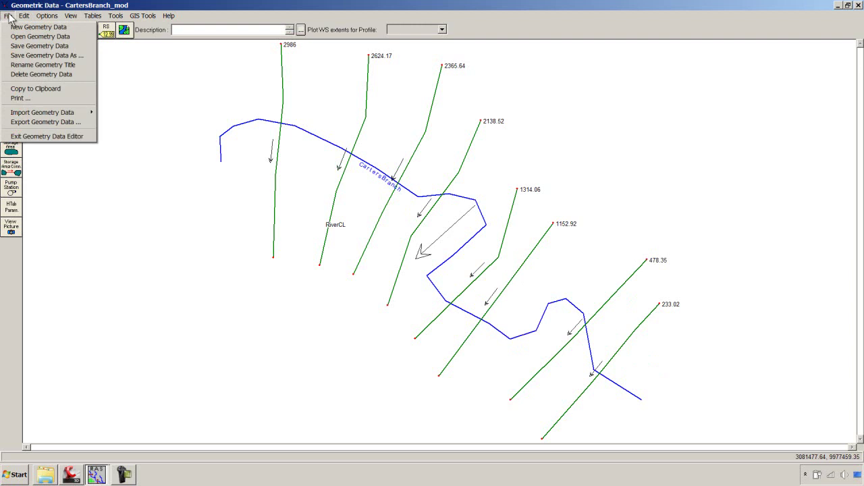
left_click(30, 45)
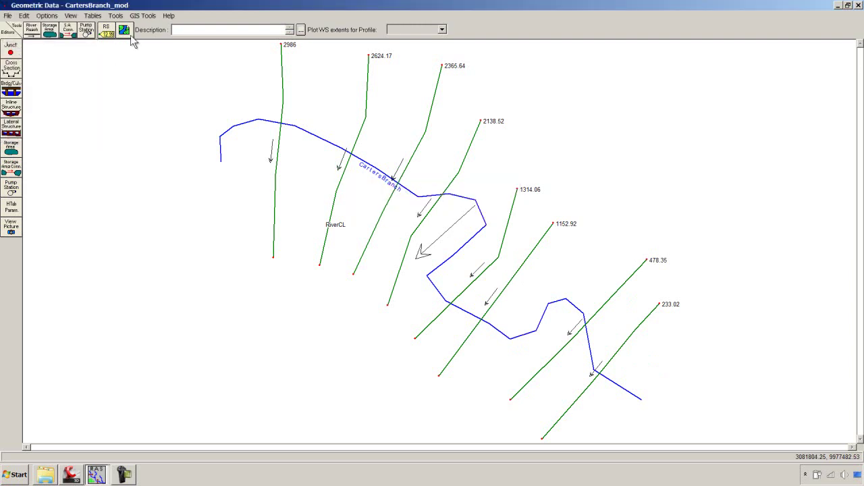
left_click(119, 17)
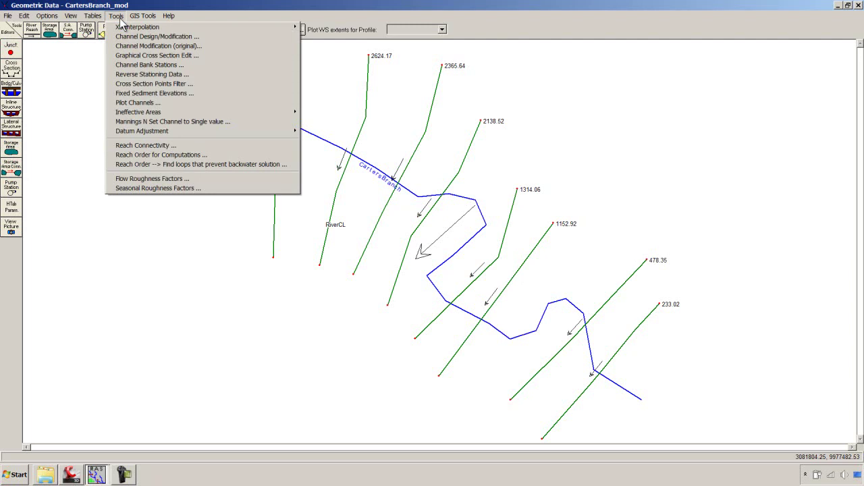
mouse_move(95, 19)
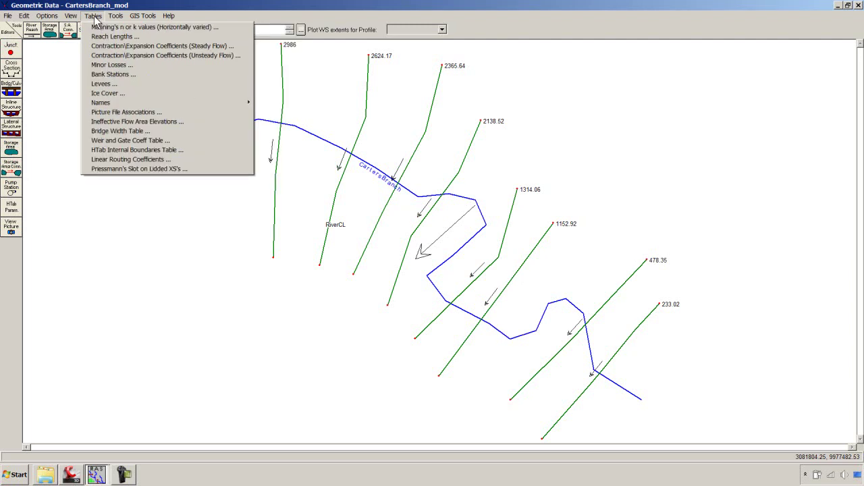
left_click(236, 29)
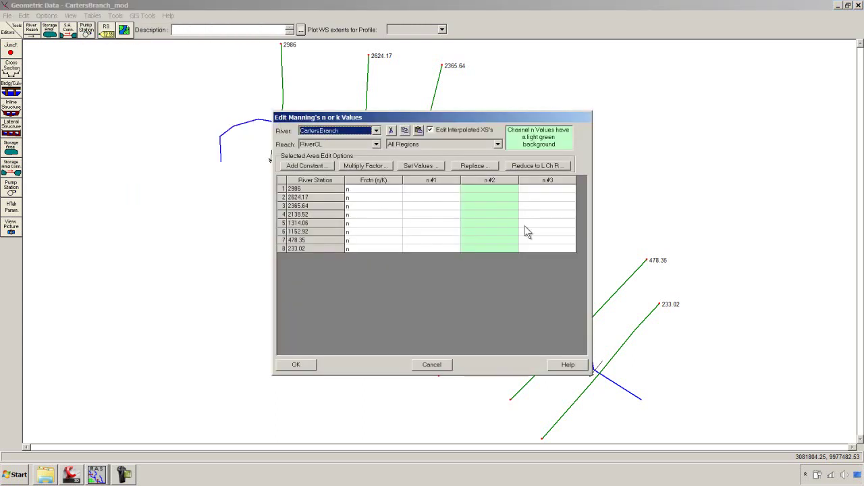
left_click(438, 191)
left_click_drag(438, 194, 556, 263)
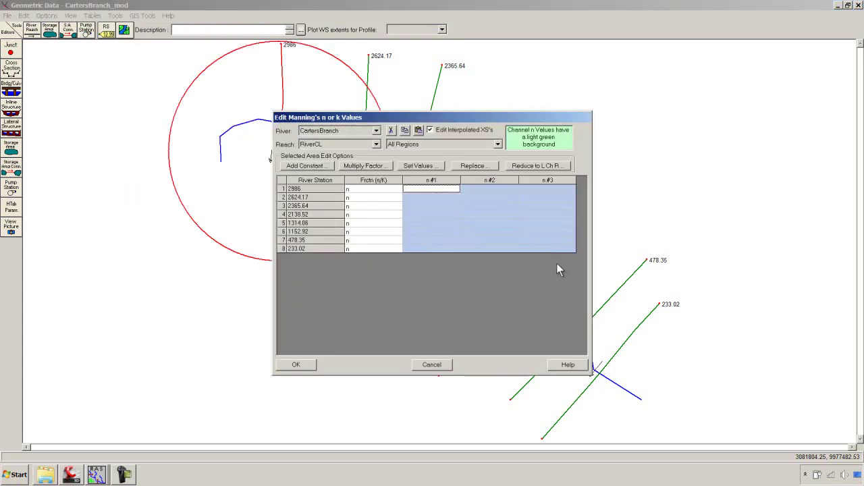
left_click(437, 169)
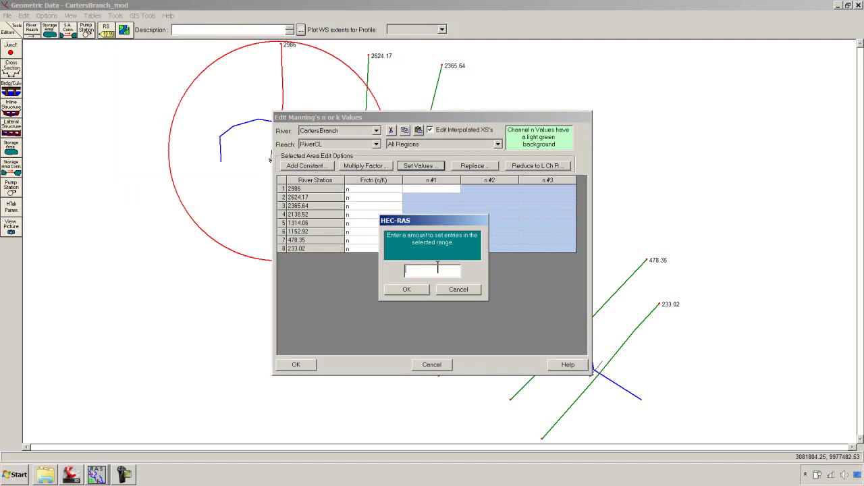
type("0.040")
left_click(409, 289)
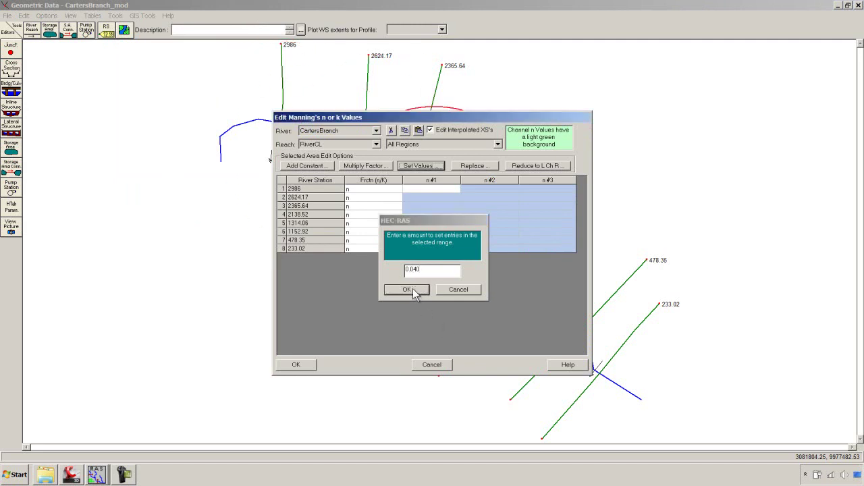
left_click(310, 370)
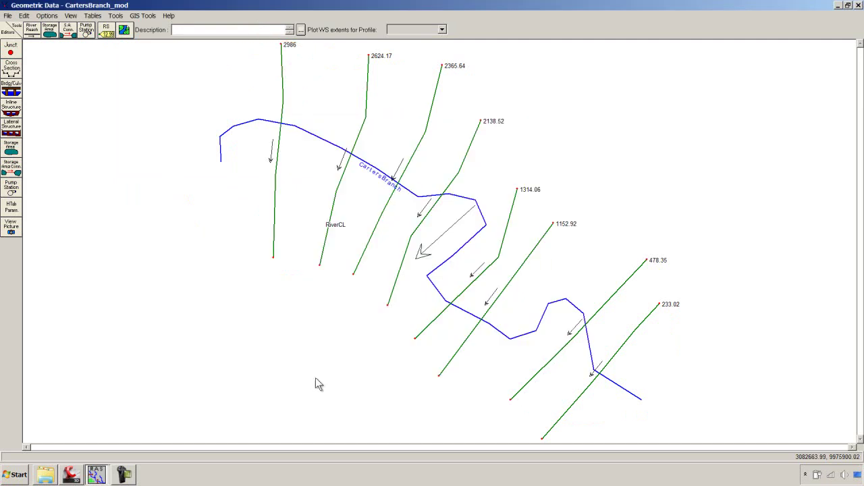
Save the CartersBranch_mod geometry and close the geometry editor.
left_click(13, 18)
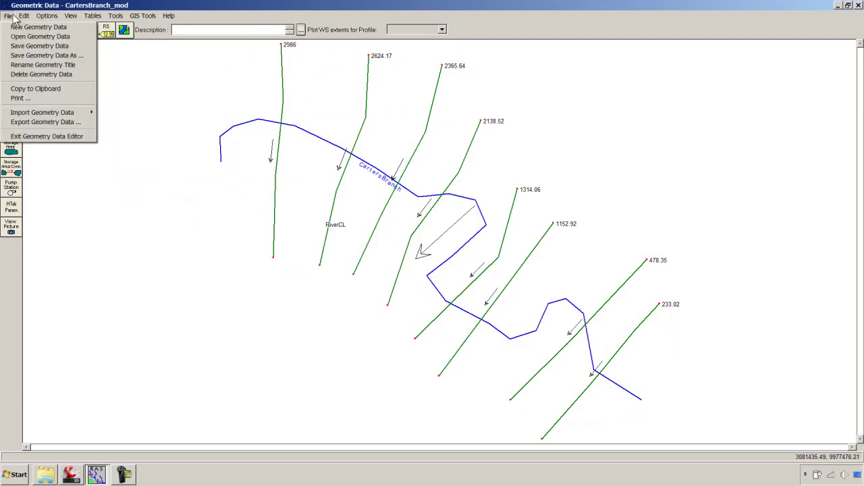
left_click(37, 49)
left_click(857, 5)
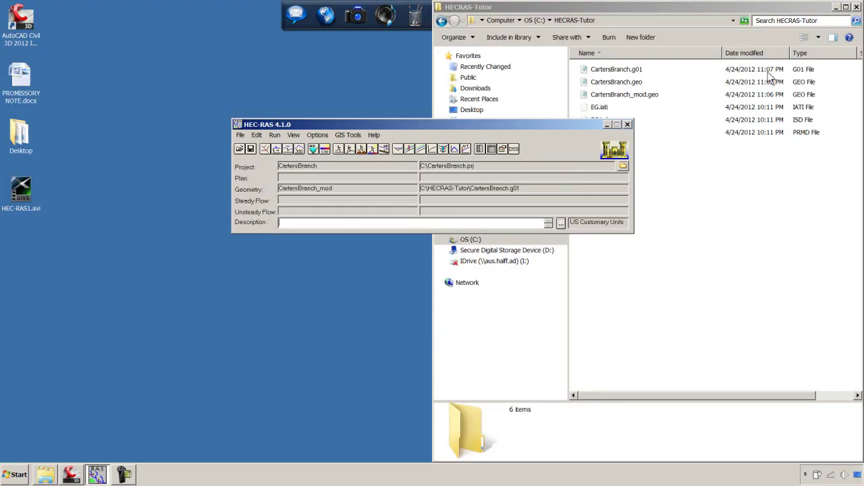
Open the steady flow data and set the number of profiles to 2.
left_click(277, 150)
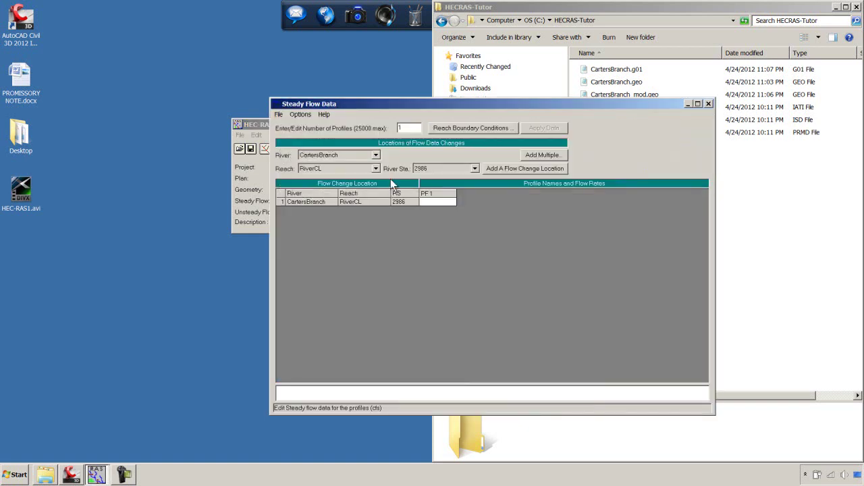
left_click(405, 127)
key("BackSpace")
type("2")
left_click(558, 130)
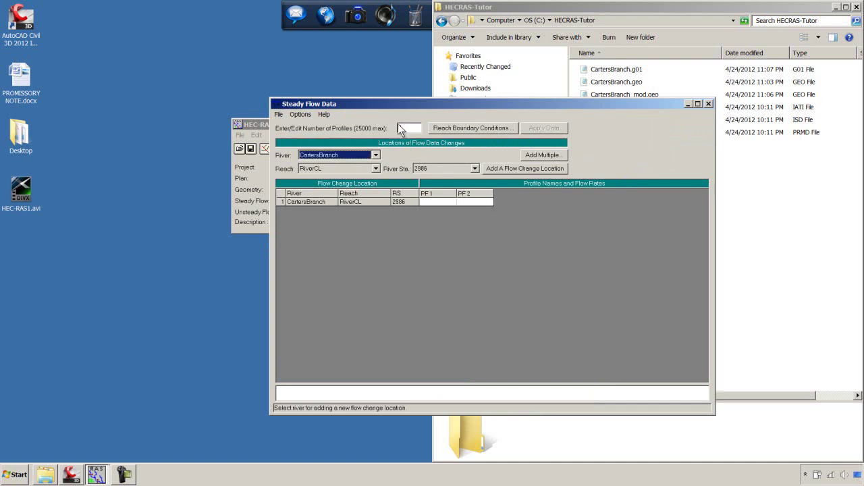
Rename the two flow profiles to 100yr and 500yr.
left_click(301, 115)
left_click(338, 188)
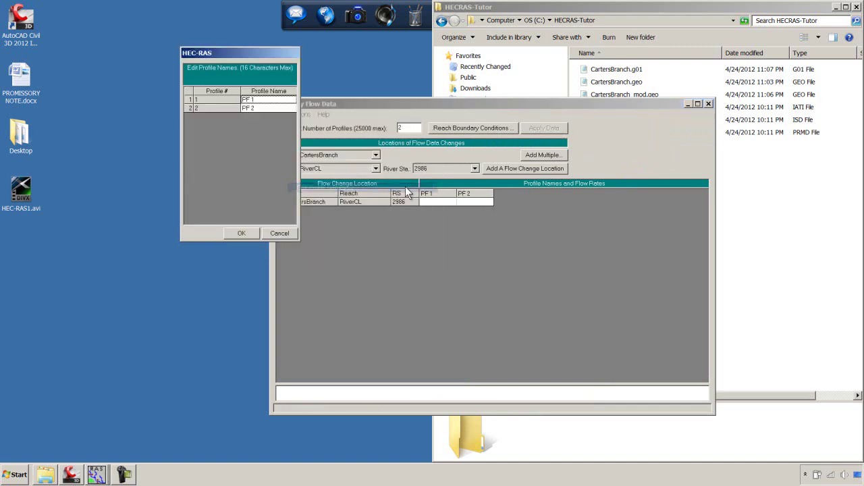
left_click(284, 100)
type("100")
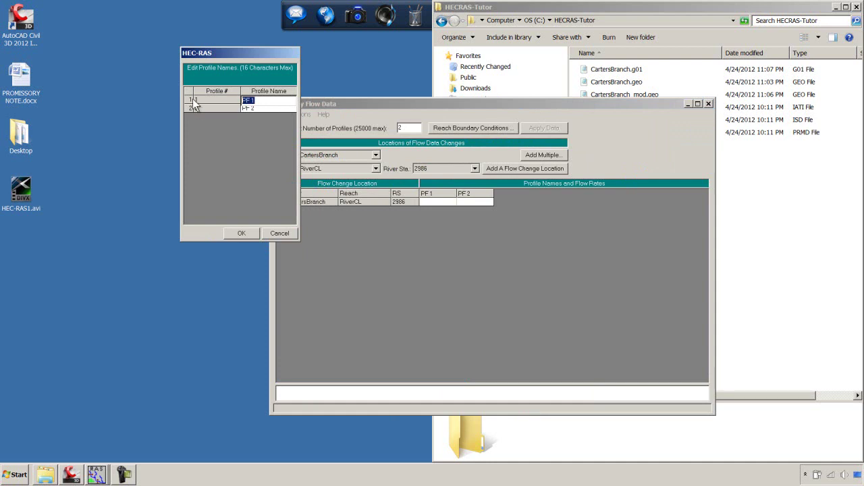
type("yr")
left_click(272, 109)
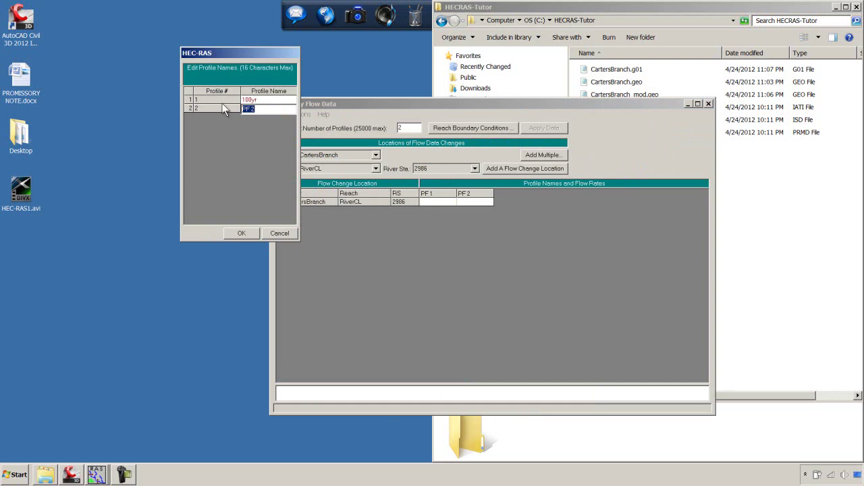
type("500yr")
left_click(236, 233)
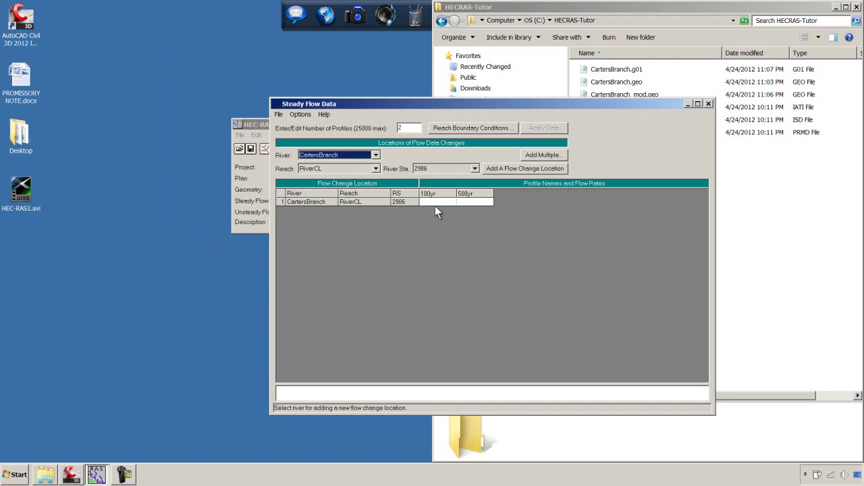
Enter flows of 2000 for 100yr and 4000 for 500yr at station 2986.
left_click(436, 204)
left_click(435, 205)
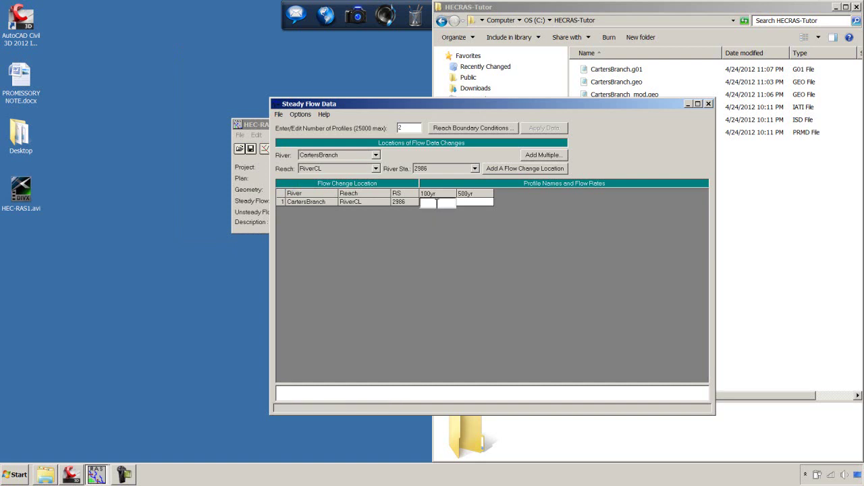
type("2000")
left_click(481, 204)
left_click(482, 204)
type("40")
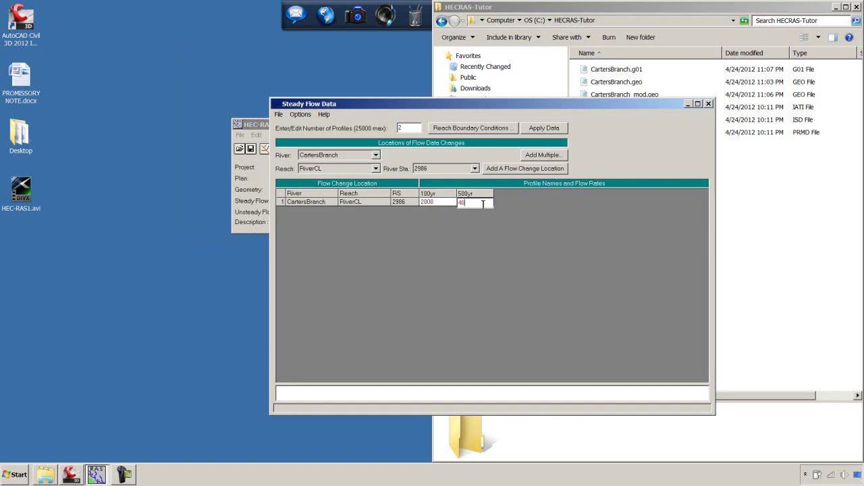
type("00")
Apply the flows and set the downstream boundary to normal depth with slope 0.005.
left_click(560, 128)
left_click(473, 128)
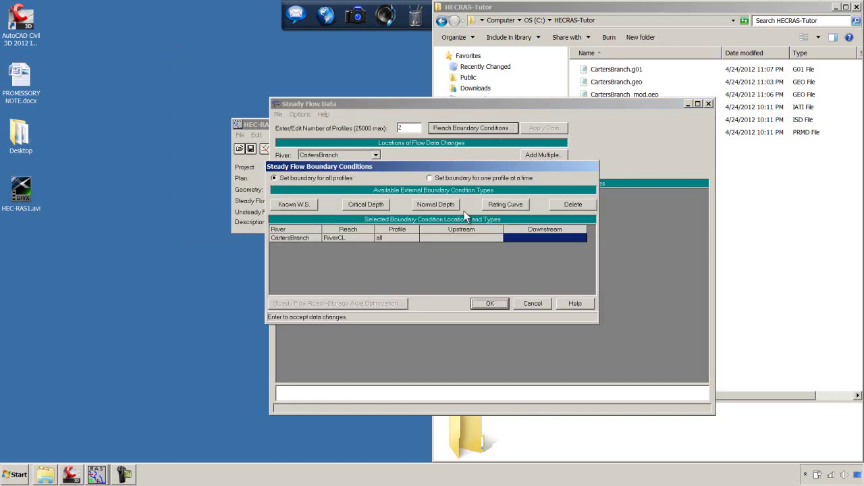
left_click(443, 204)
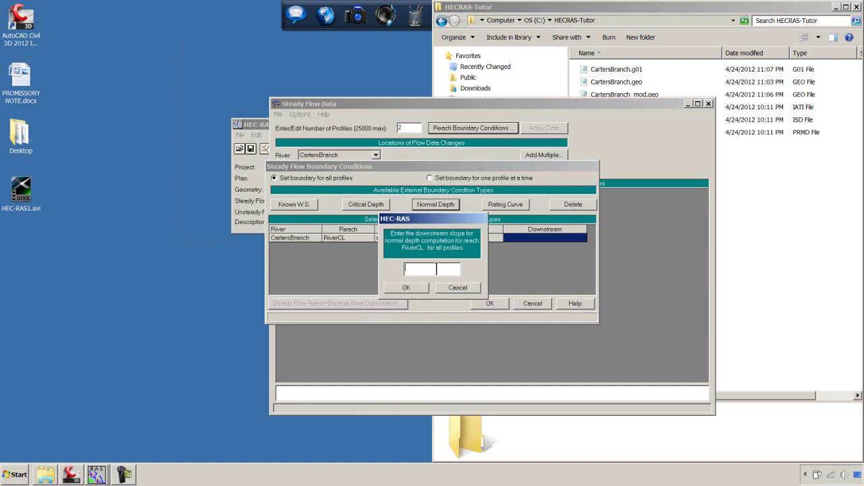
type("0.005")
left_click(415, 286)
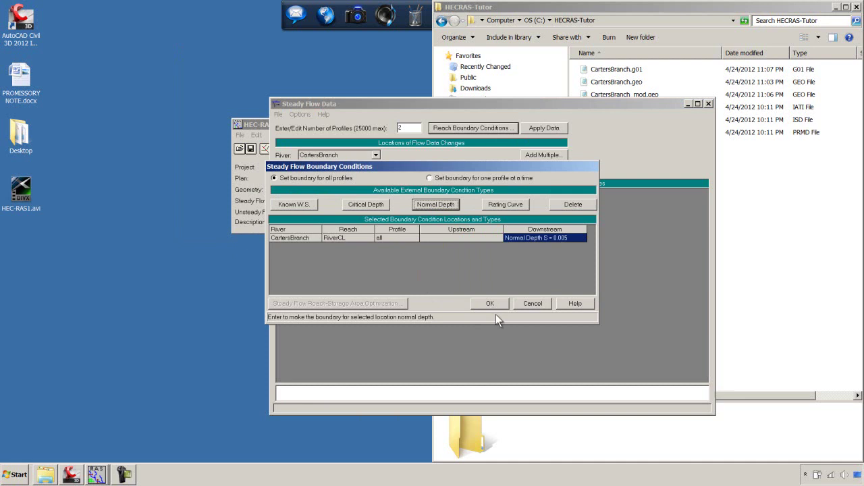
left_click(491, 303)
Save the flow data as ExistingFlow and close the steady flow editor.
left_click(278, 115)
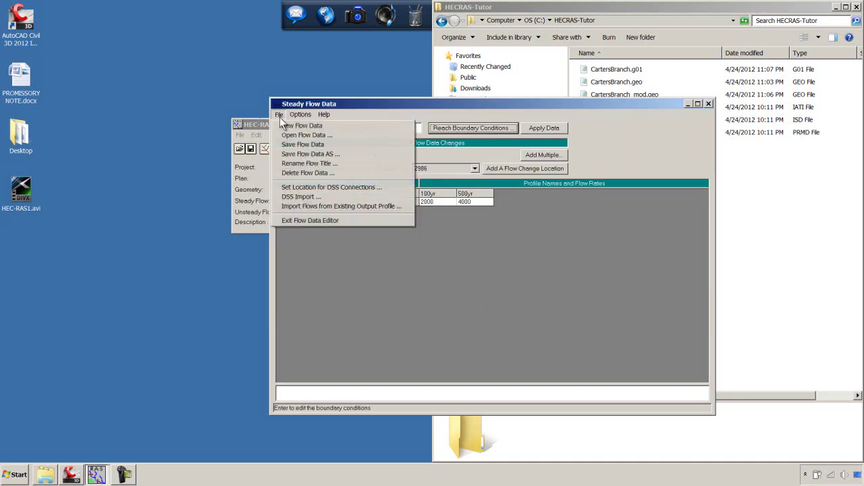
left_click(312, 144)
left_click(327, 167)
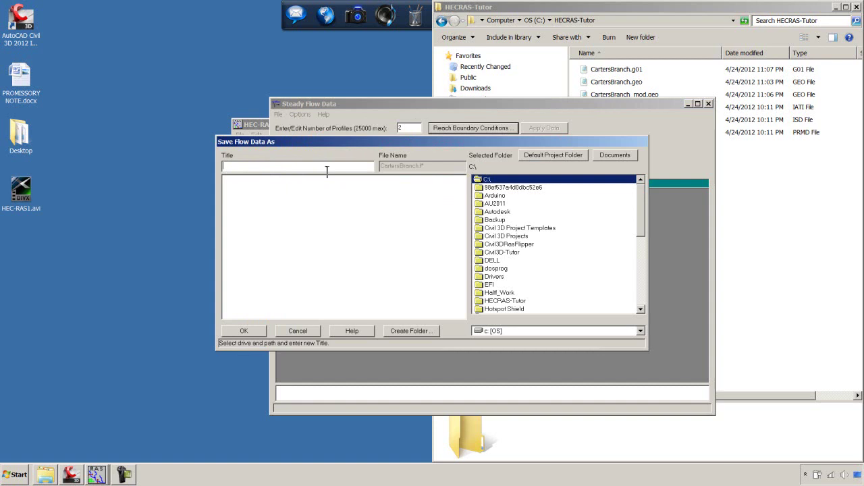
type("ExistingFlow")
left_click(247, 330)
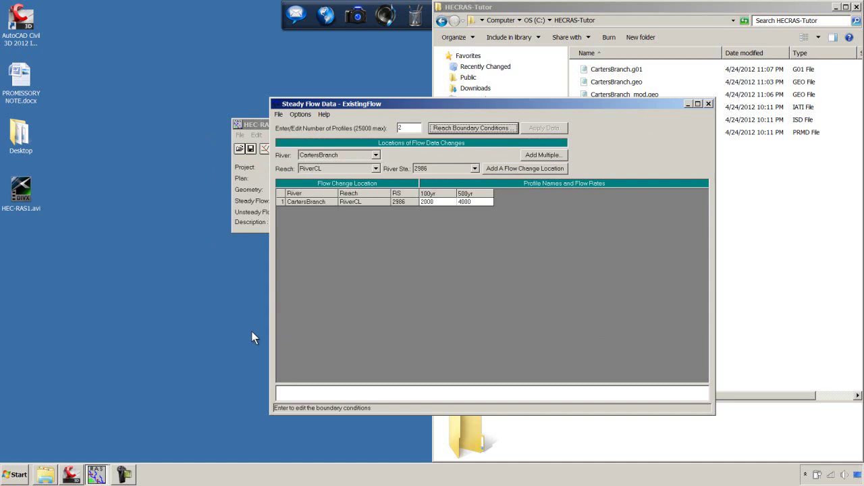
left_click(276, 115)
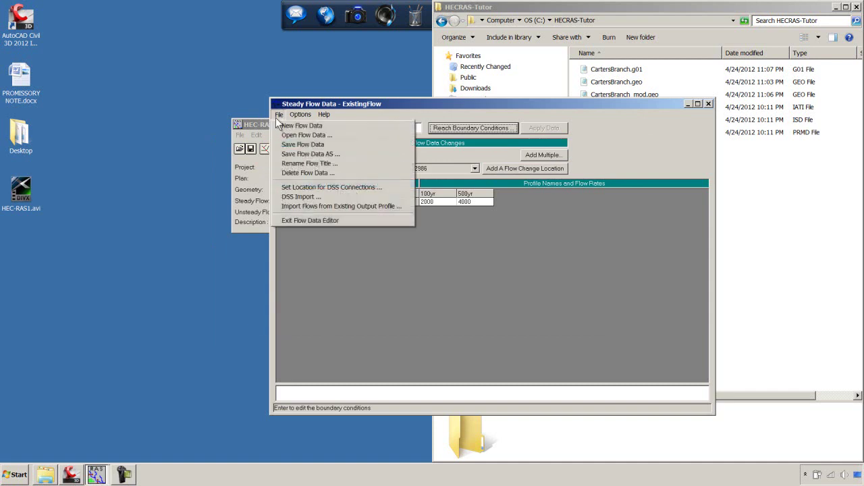
left_click(304, 144)
left_click(708, 104)
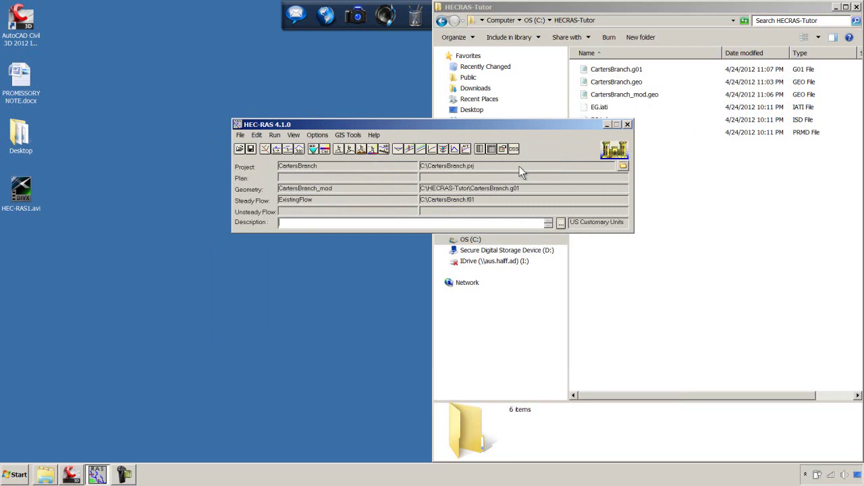
Save the steady flow plan as ExistingPlan with short ID ExistingPlan and run the computation.
left_click(343, 150)
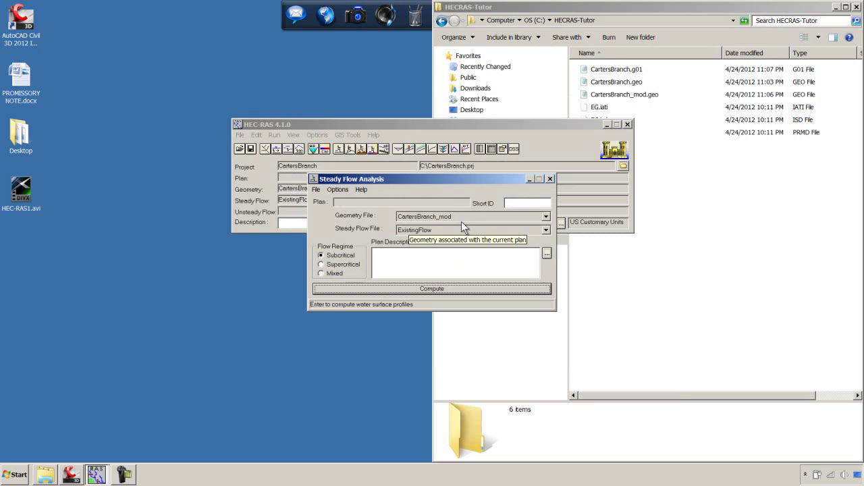
left_click(316, 190)
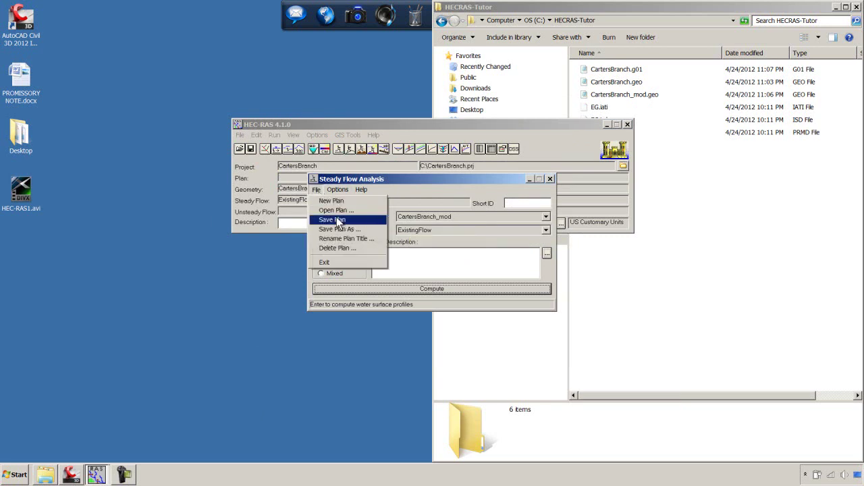
left_click(341, 228)
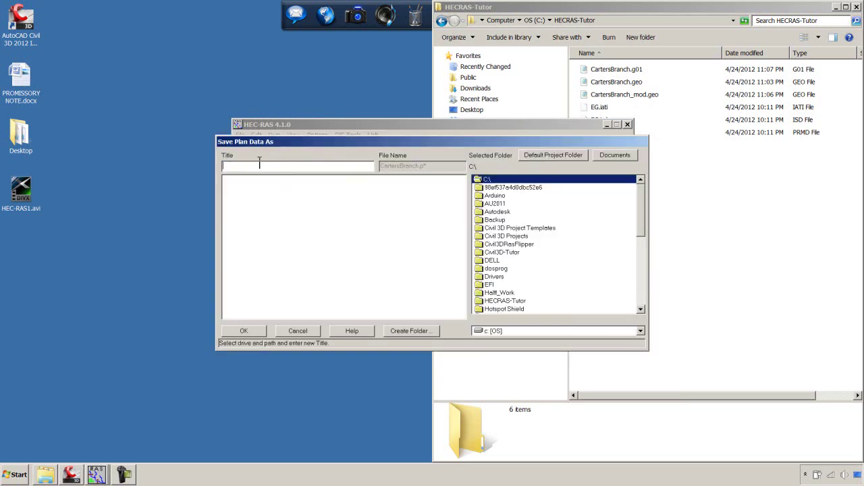
type("ExistingPlan")
left_click(243, 330)
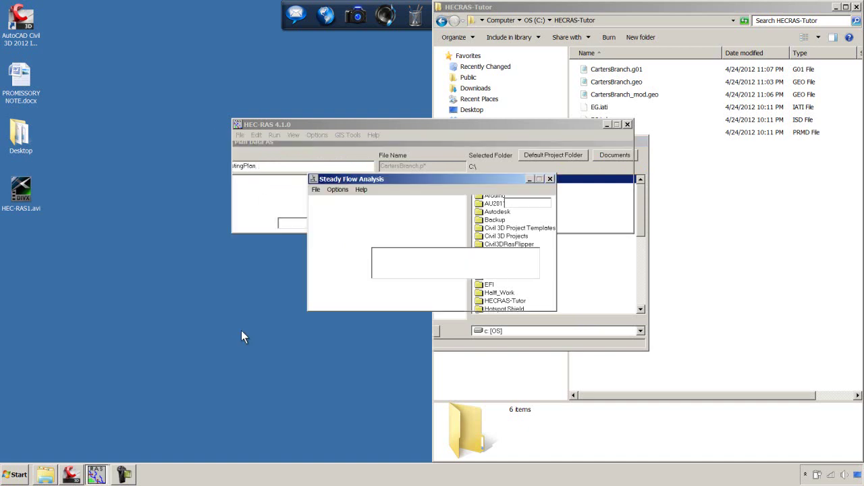
type("E")
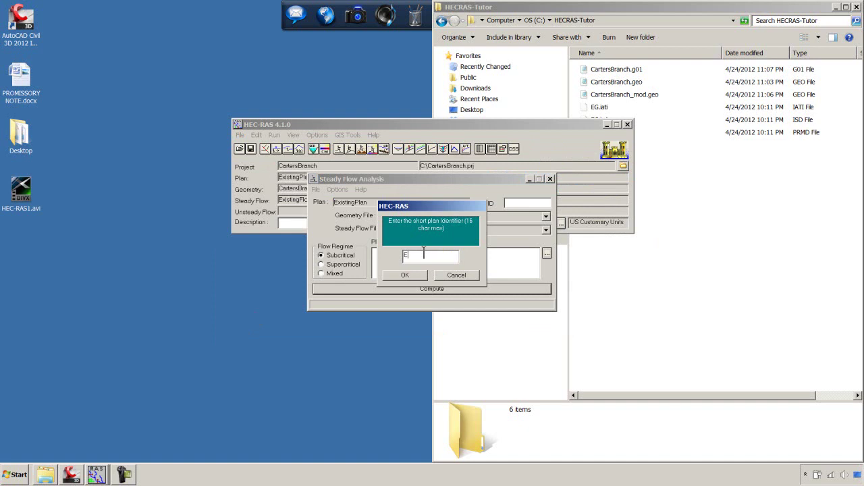
type("xistingPlan")
left_click(415, 275)
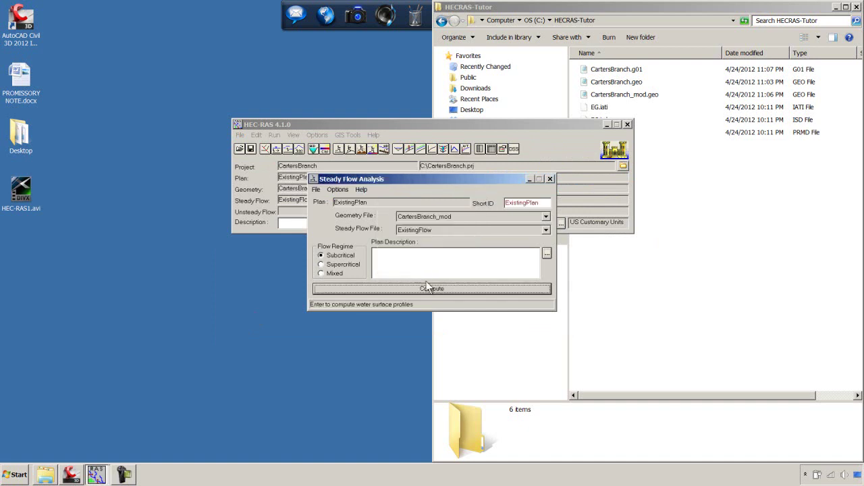
left_click(427, 290)
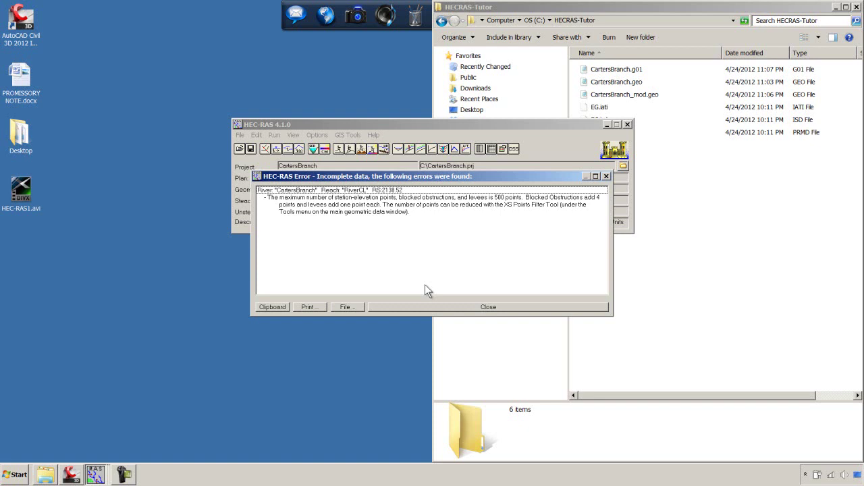
Dismiss the 500-point limit error and close the Steady Flow Analysis window.
left_click(605, 175)
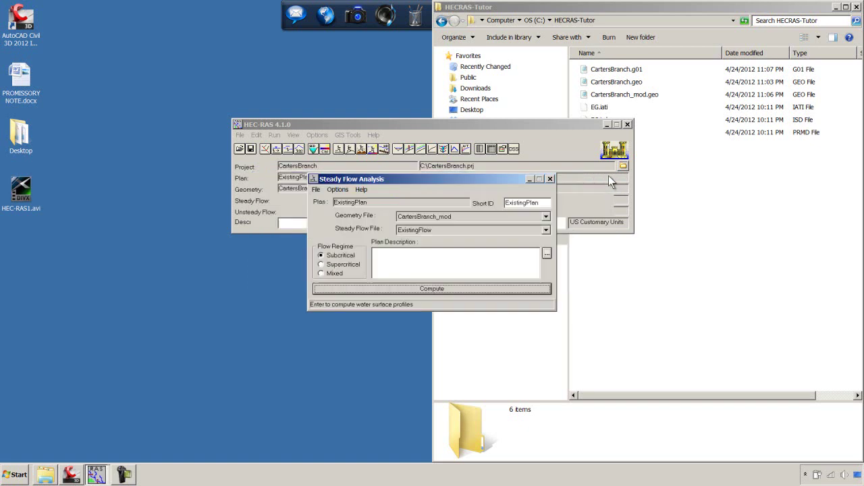
left_click(552, 180)
Open the Cross Section Points Filter maximized on its Multiple Locations tab.
left_click(265, 148)
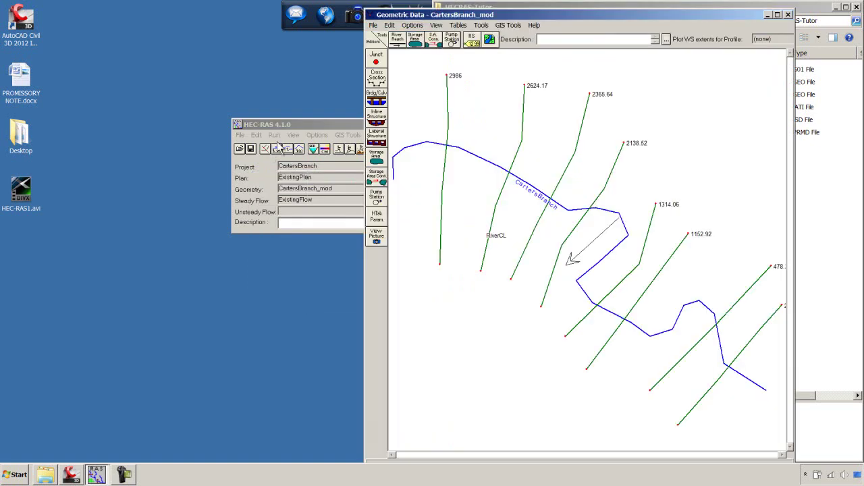
left_click(481, 26)
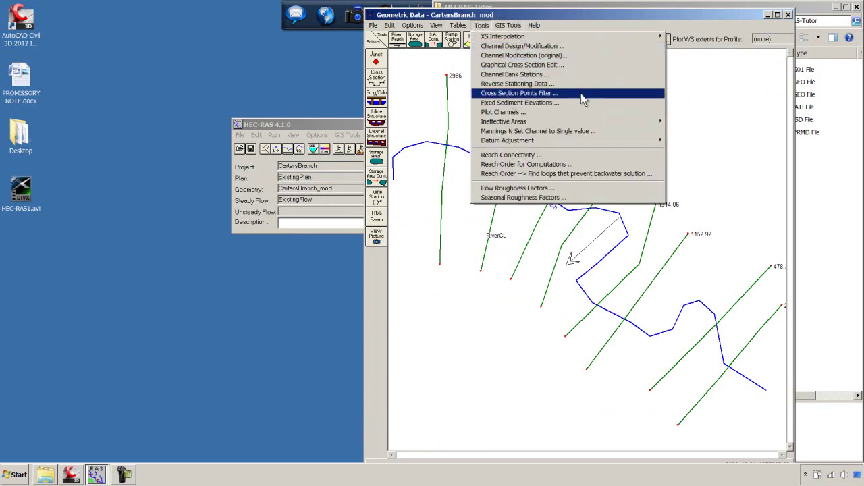
left_click(580, 95)
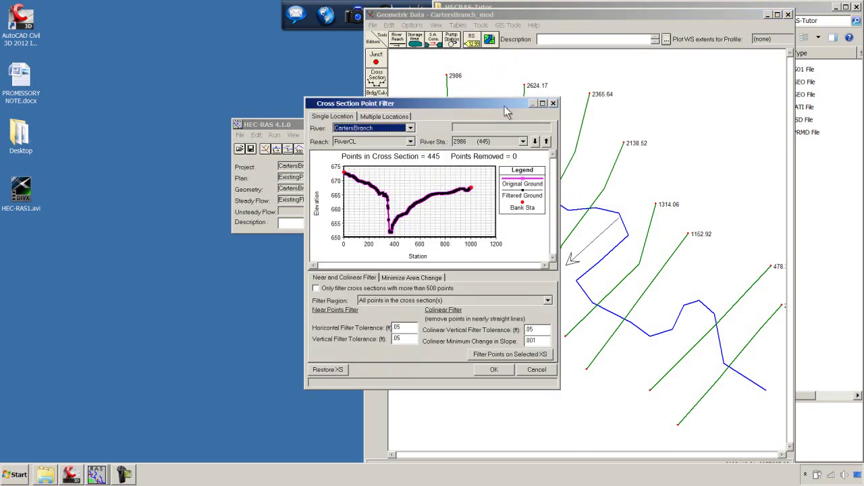
double_click(486, 104)
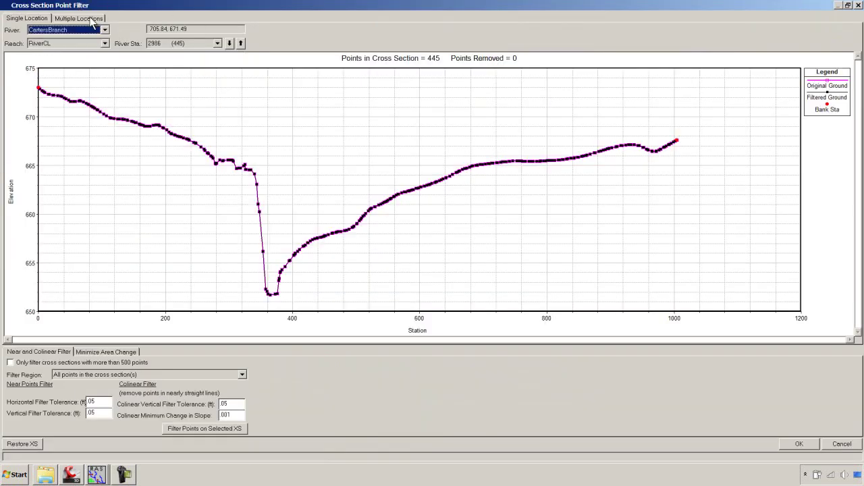
left_click(92, 20)
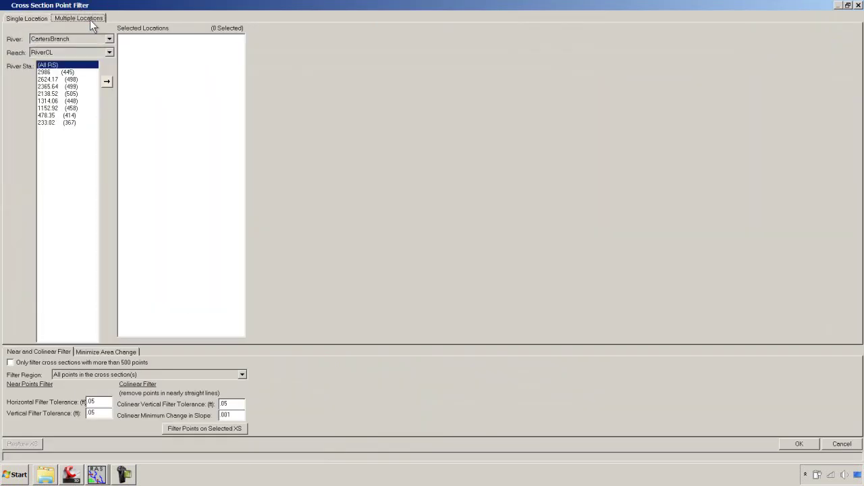
Filter all river stations down to 490 points using Minimize Area Change.
left_click(109, 82)
left_click(111, 351)
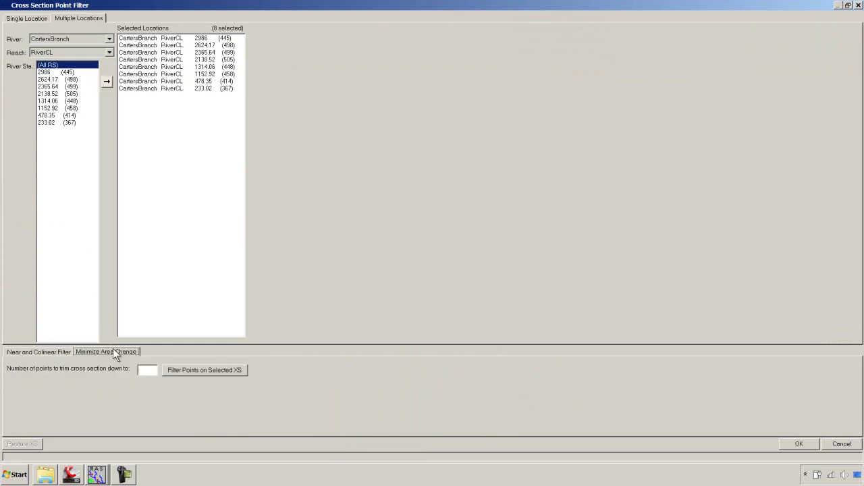
left_click(146, 371)
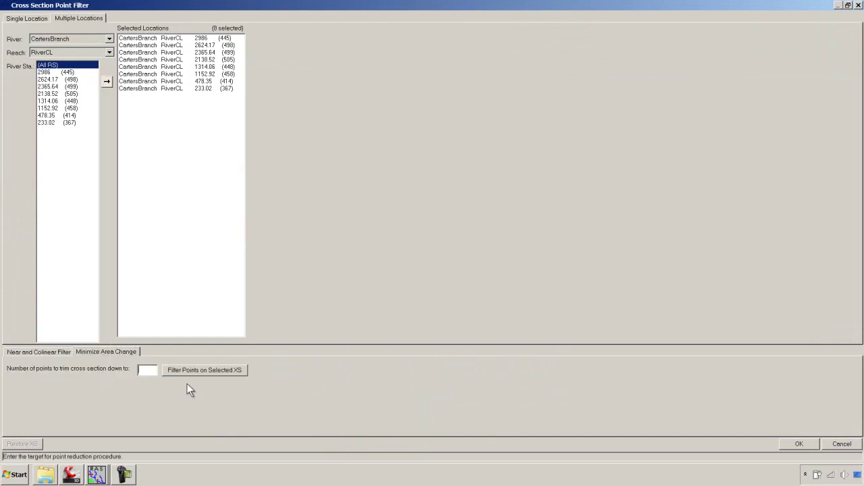
type("490")
left_click(206, 372)
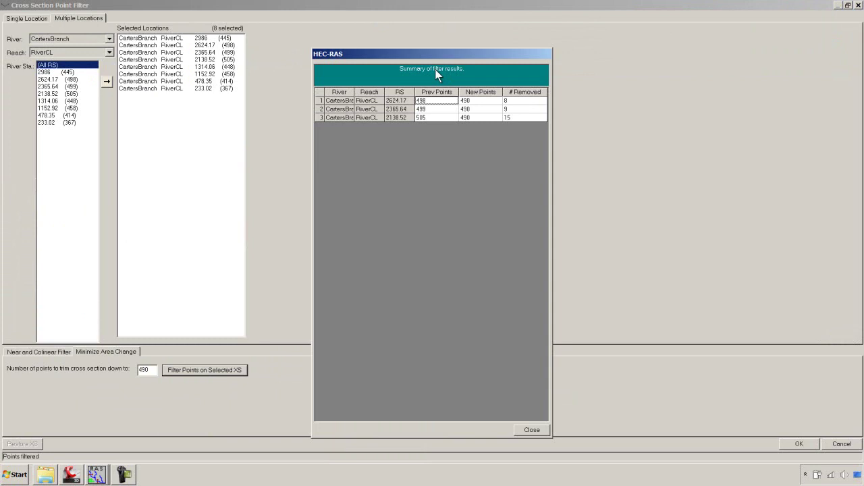
left_click(528, 430)
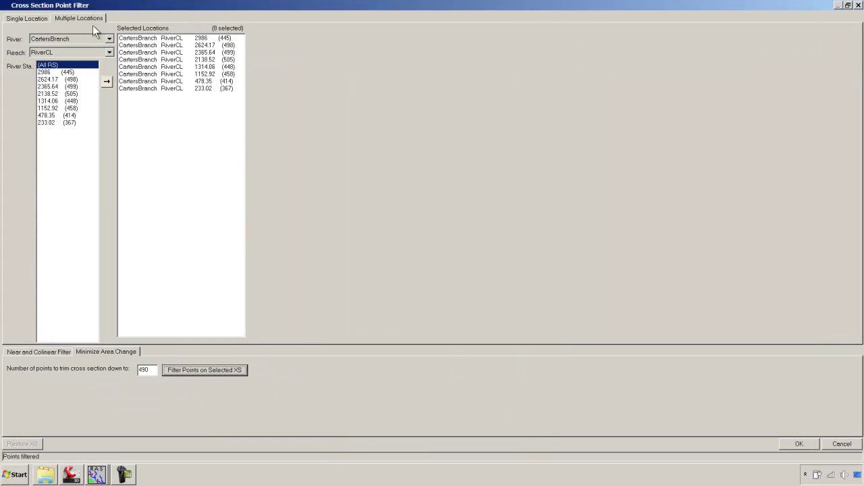
left_click(858, 4)
Save the filtered geometry data and close the geometric data editor.
left_click(373, 25)
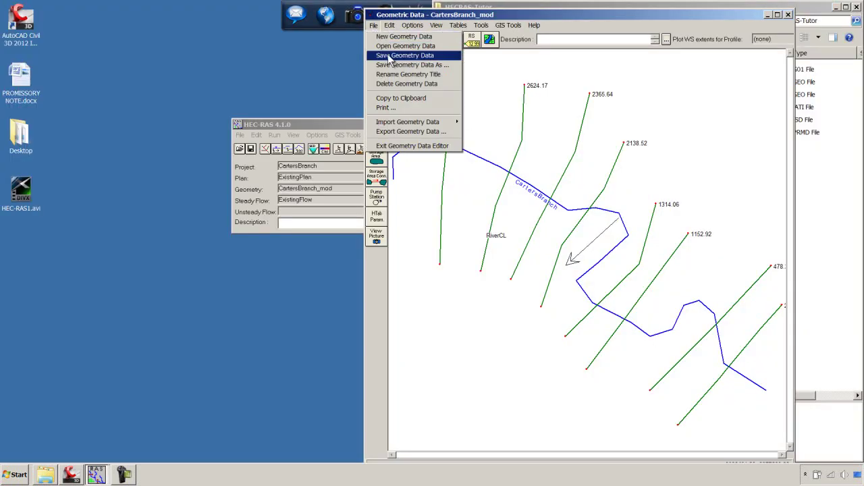
left_click(388, 56)
left_click(789, 15)
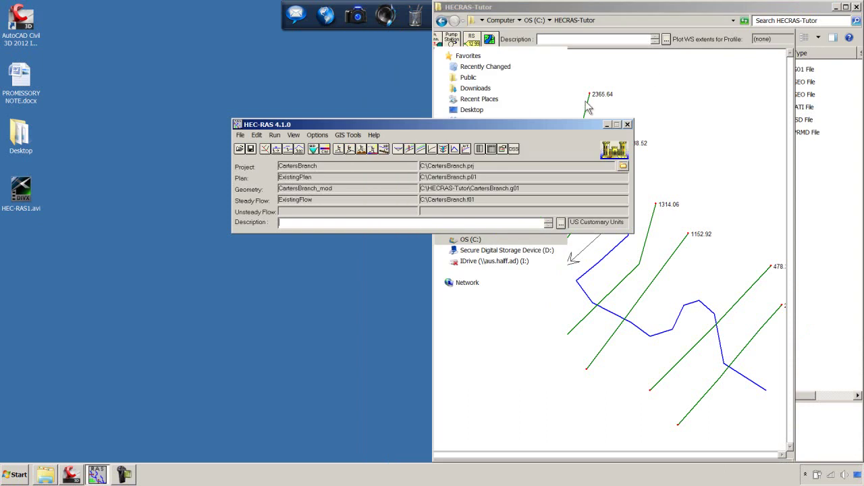
Compute the 100yr and 500yr steady flow run, then bring up the water surface profile plot.
left_click(338, 149)
left_click(389, 288)
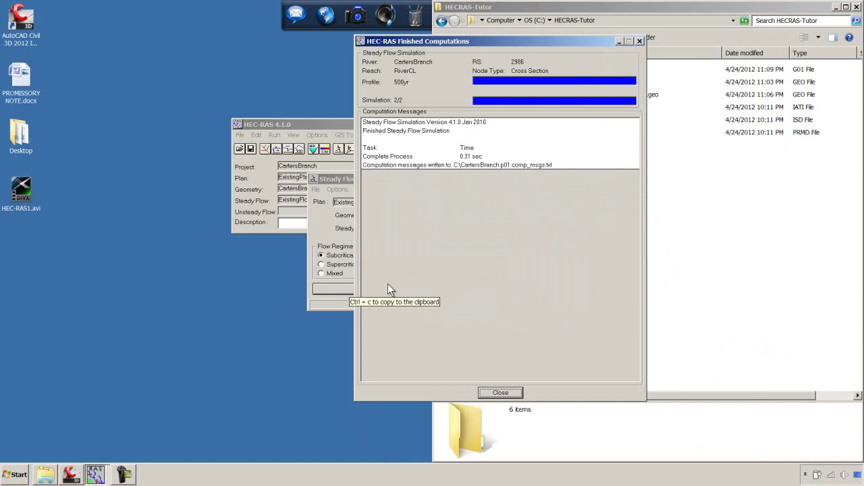
left_click(501, 394)
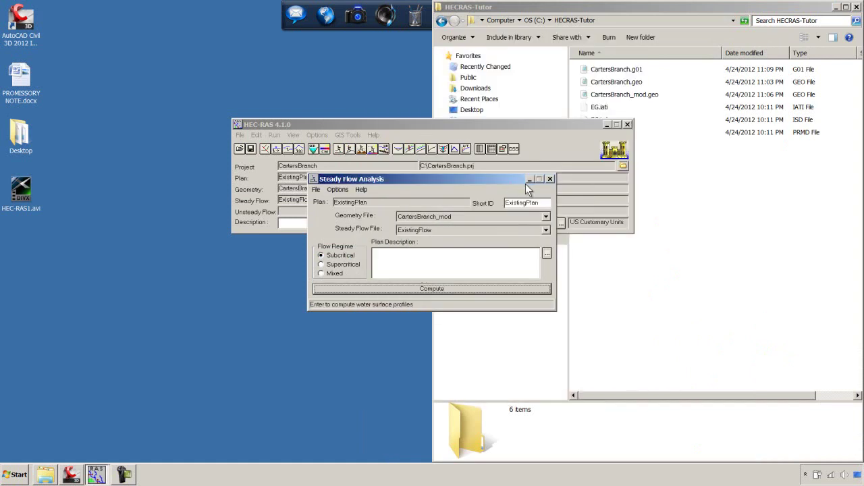
left_click(550, 179)
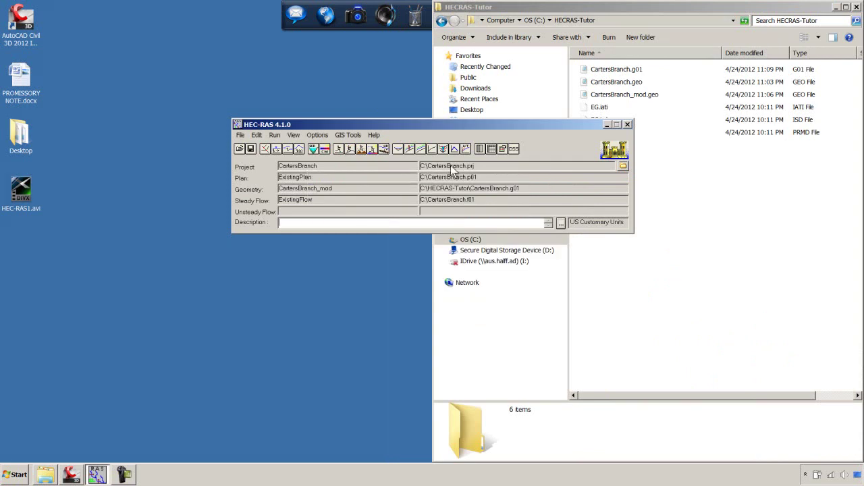
left_click(409, 148)
Maximize the Profile Plot and add River Stationing landmarks labelling each cross section.
double_click(387, 22)
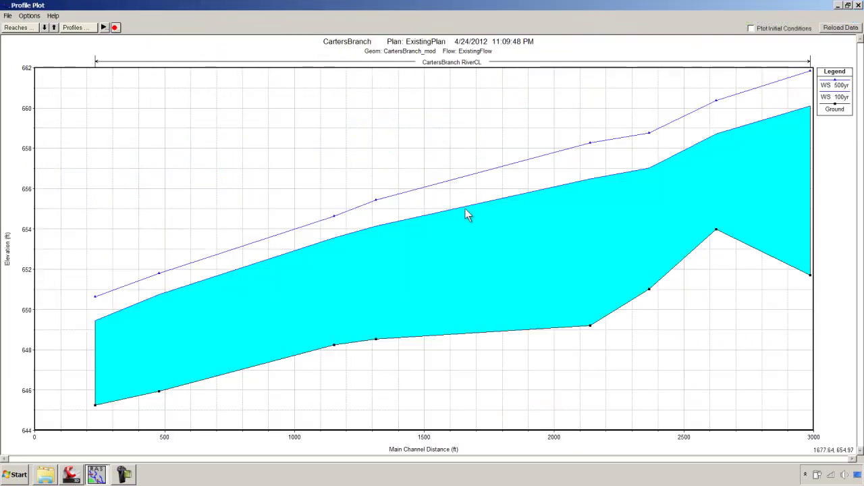
right_click(367, 140)
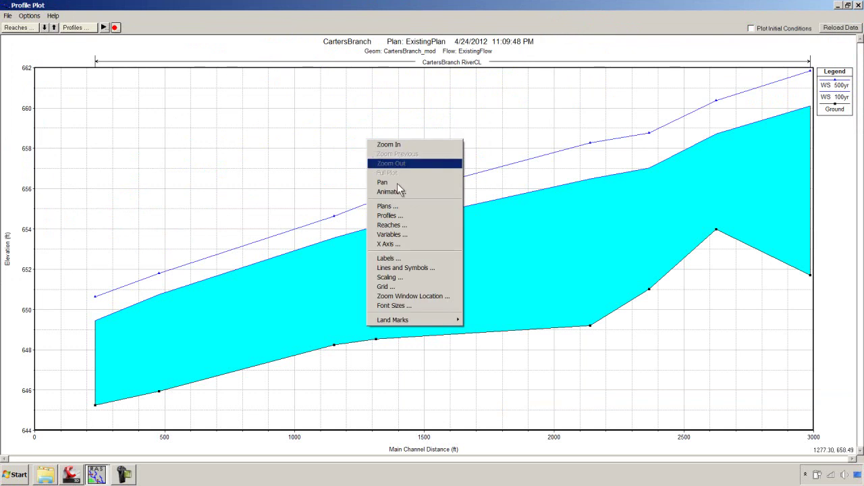
mouse_move(439, 320)
left_click(488, 320)
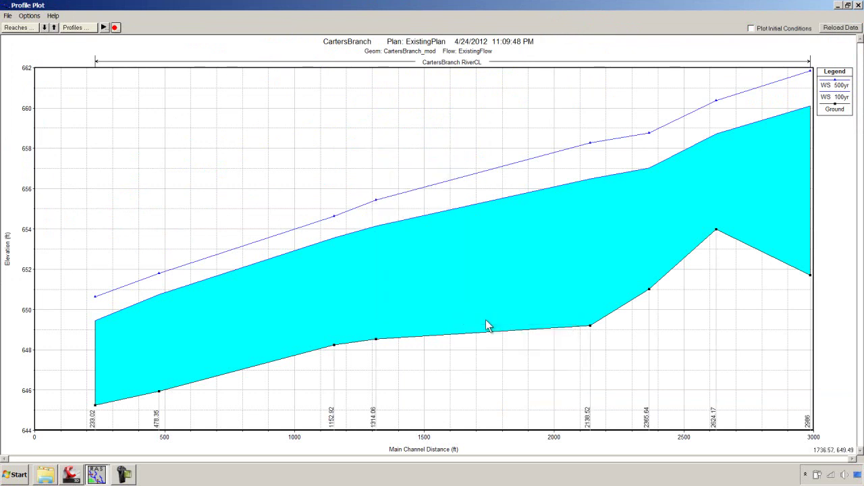